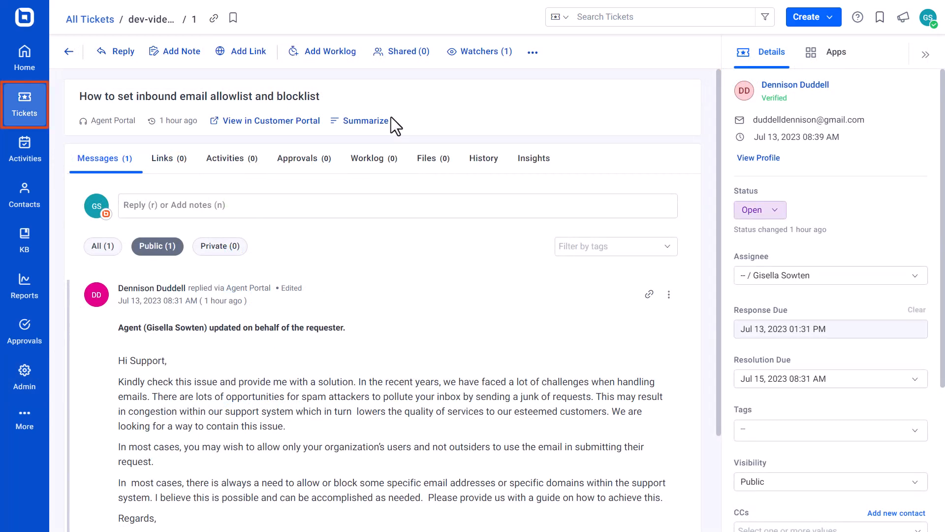
Generate an AI summary of the ticket about inbound email allowlist and blocklist, and open a reply to the requester.
{"action": "left_click", "coordinate": [365, 123]}
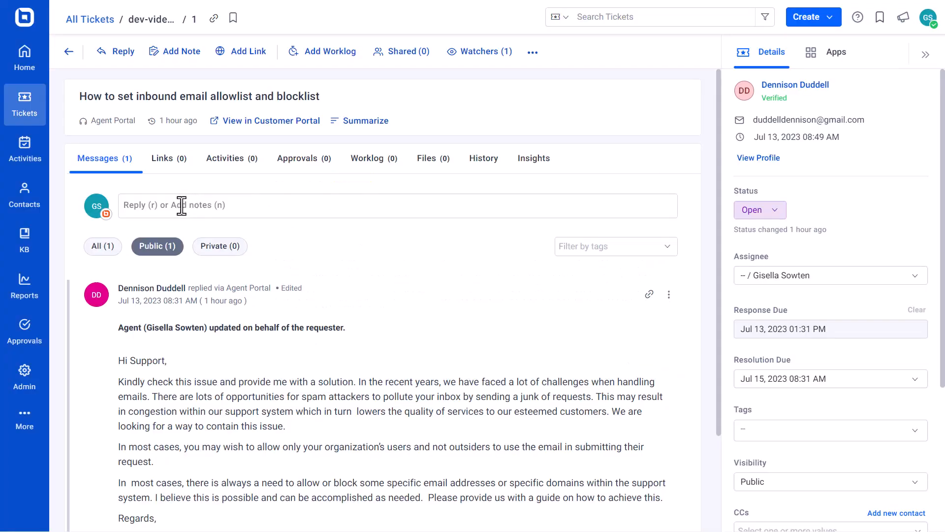
{"action": "left_click", "coordinate": [183, 206]}
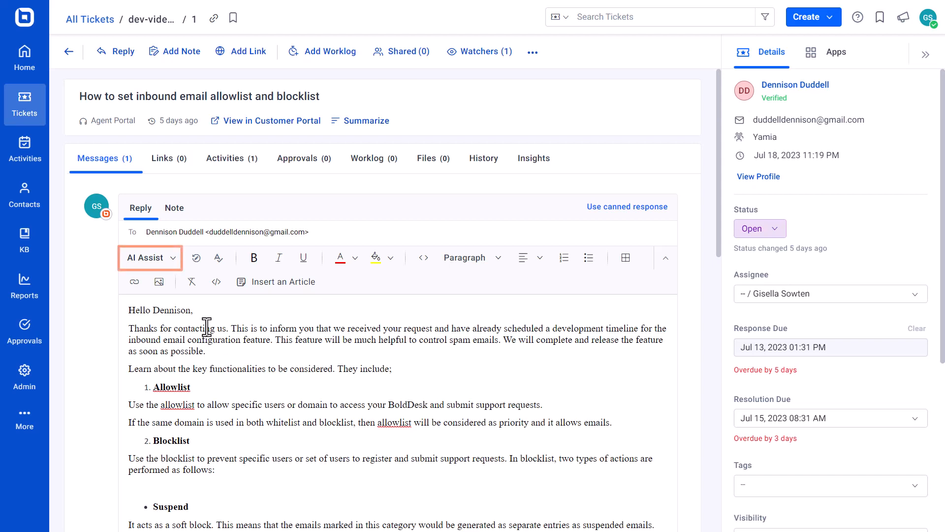
Rephrase the reply draft with AI Assist and review the rewritten text.
{"action": "left_click", "coordinate": [173, 262]}
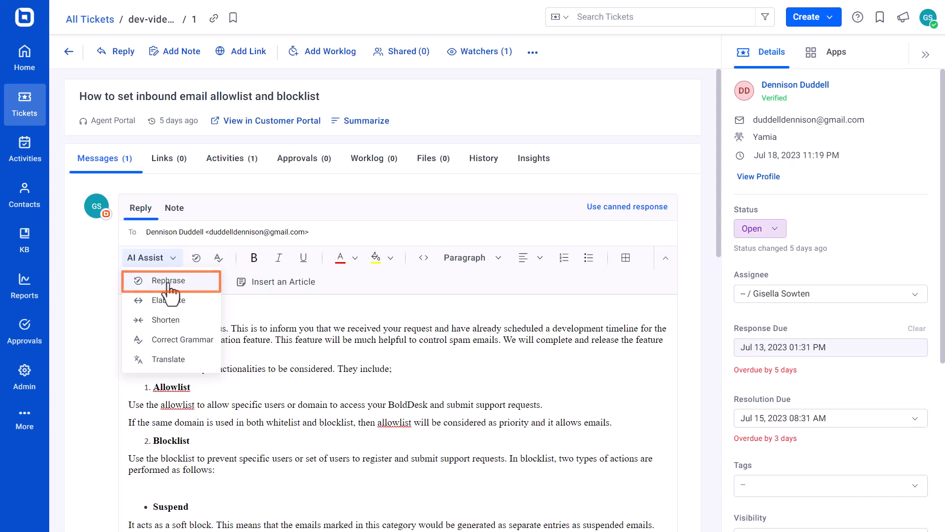
{"action": "left_click", "coordinate": [169, 282]}
{"action": "scroll", "coordinate": [615, 99], "scroll_direction": "down", "scroll_amount": 5}
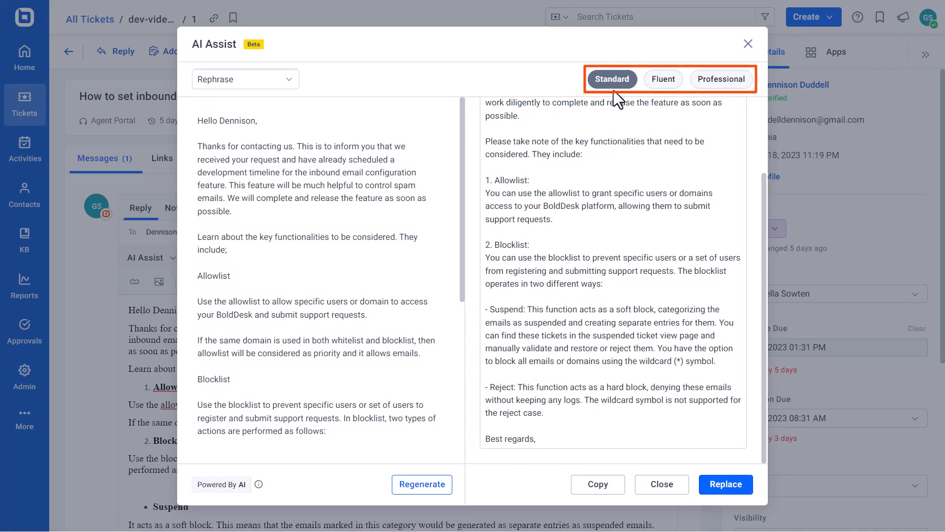
{"action": "scroll", "coordinate": [614, 91], "scroll_direction": "up", "scroll_amount": 2}
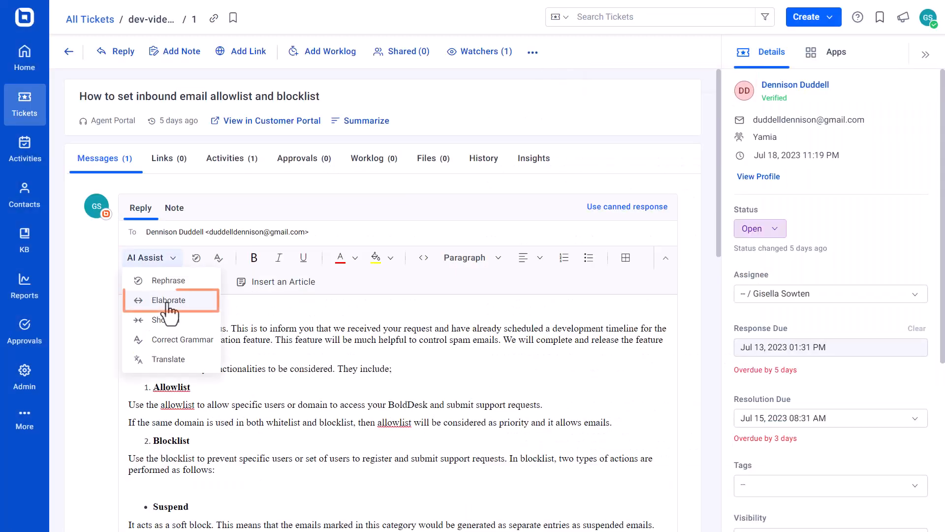
Elaborate the reply draft with AI Assist, review the expanded text and change its output length.
{"action": "left_click", "coordinate": [167, 301]}
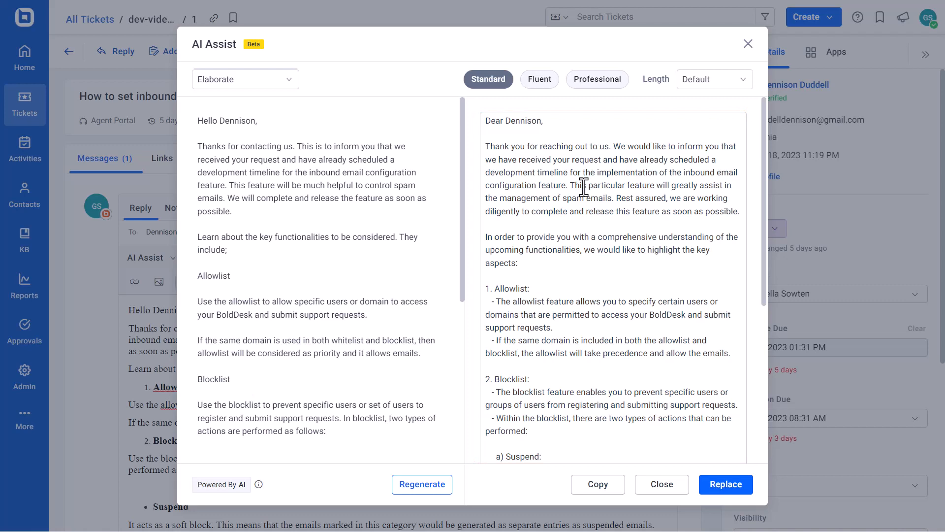
{"action": "scroll", "coordinate": [584, 188], "scroll_direction": "down", "scroll_amount": 1}
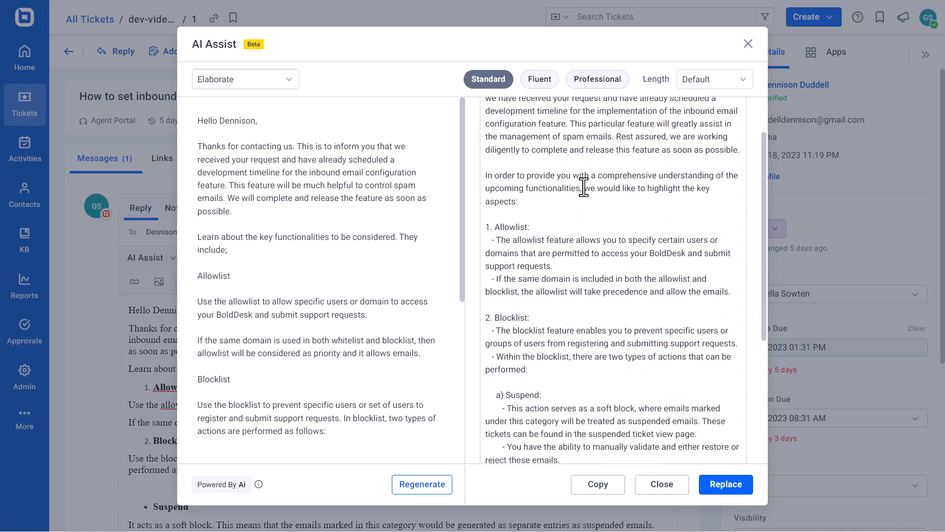
{"action": "scroll", "coordinate": [584, 187], "scroll_direction": "down", "scroll_amount": 1}
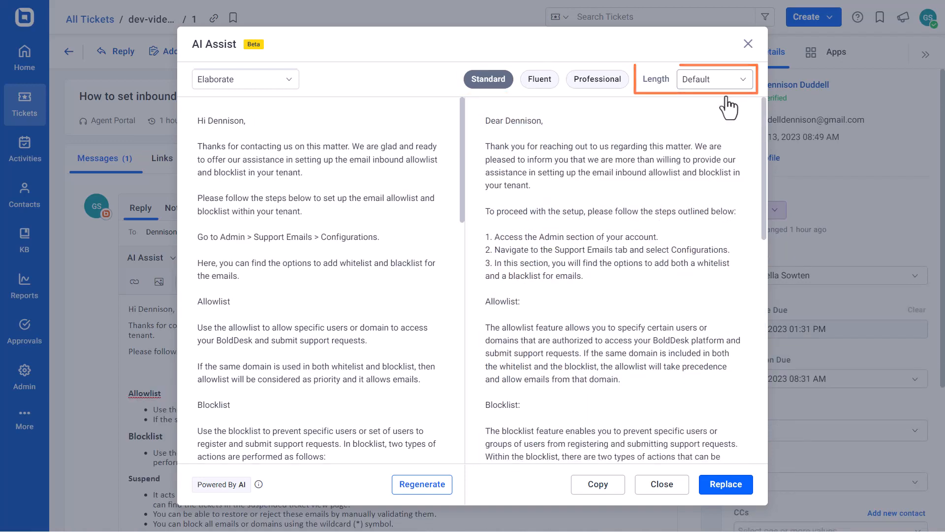
{"action": "left_click", "coordinate": [724, 79]}
{"action": "left_click", "coordinate": [713, 123]}
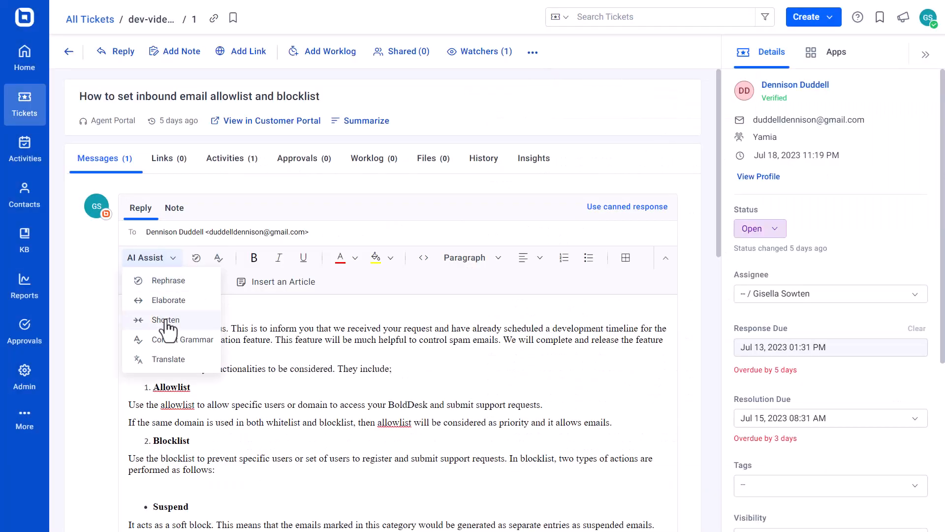
Shorten the reply draft with AI Assist, review the condensed version, and run Correct Grammar on the draft.
{"action": "left_click", "coordinate": [165, 323]}
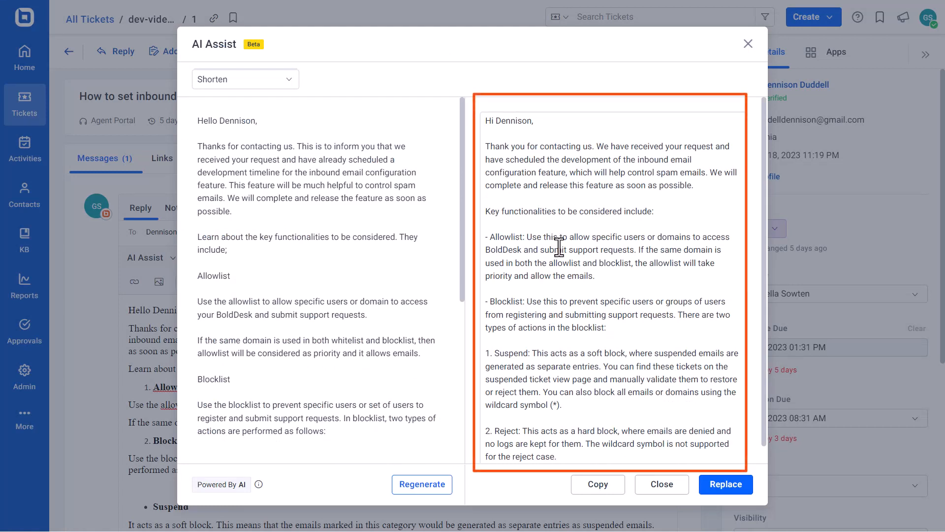
{"action": "scroll", "coordinate": [559, 246], "scroll_direction": "down", "scroll_amount": 1}
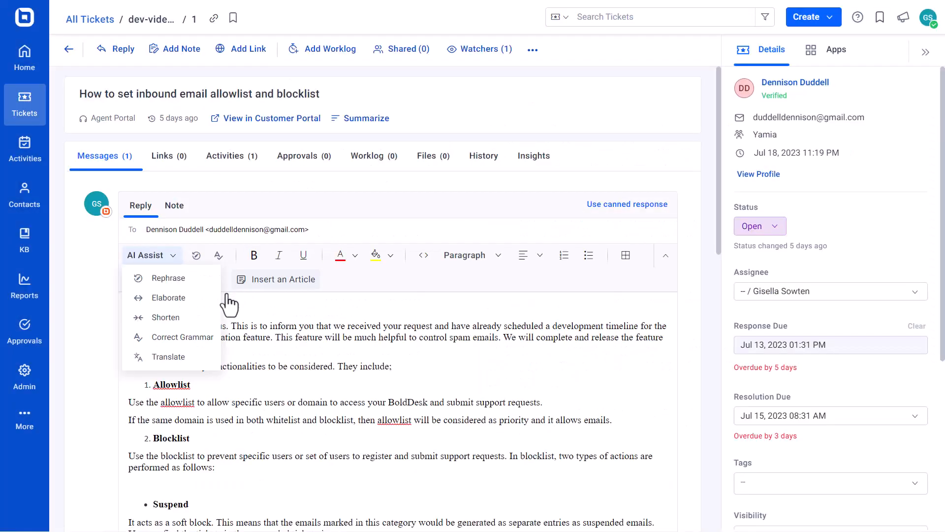
{"action": "left_click", "coordinate": [172, 340]}
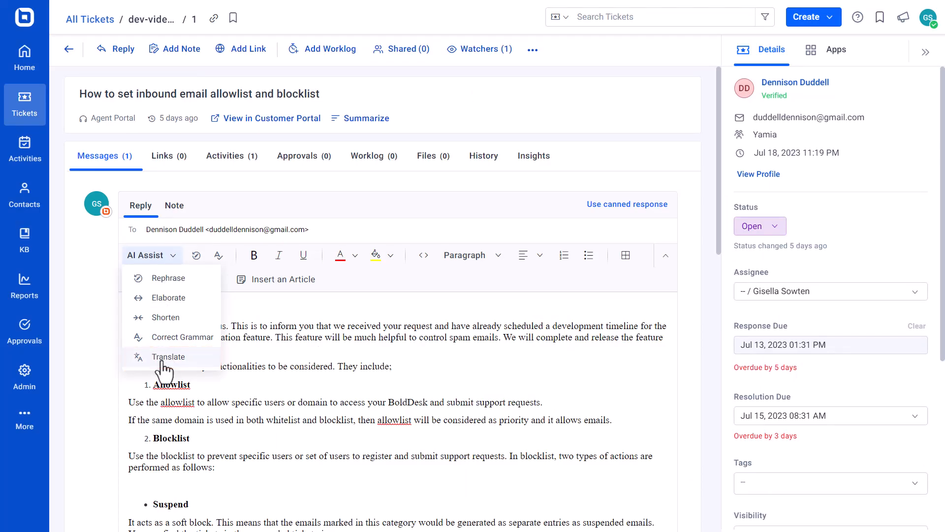
Translate the reply draft with AI Assist, using French as the target language.
{"action": "left_click", "coordinate": [163, 358]}
{"action": "left_click", "coordinate": [688, 80]}
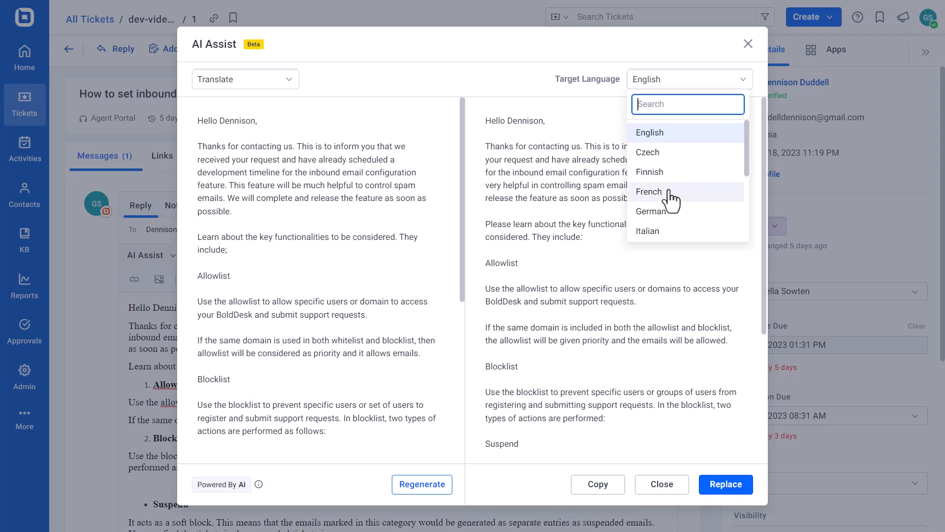
{"action": "left_click", "coordinate": [665, 192]}
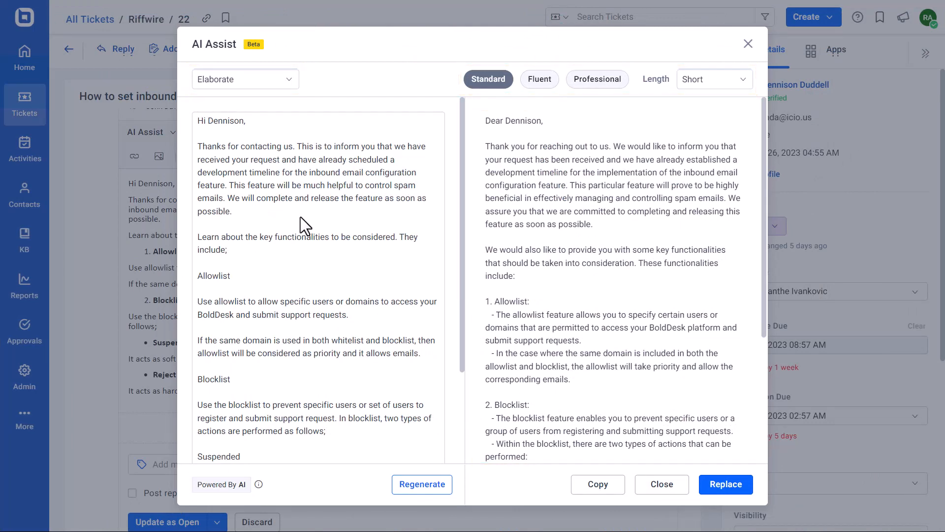
Add "the development" after "We will complete" in the source text and regenerate the elaborated reply.
{"action": "type", "text": "the development"}
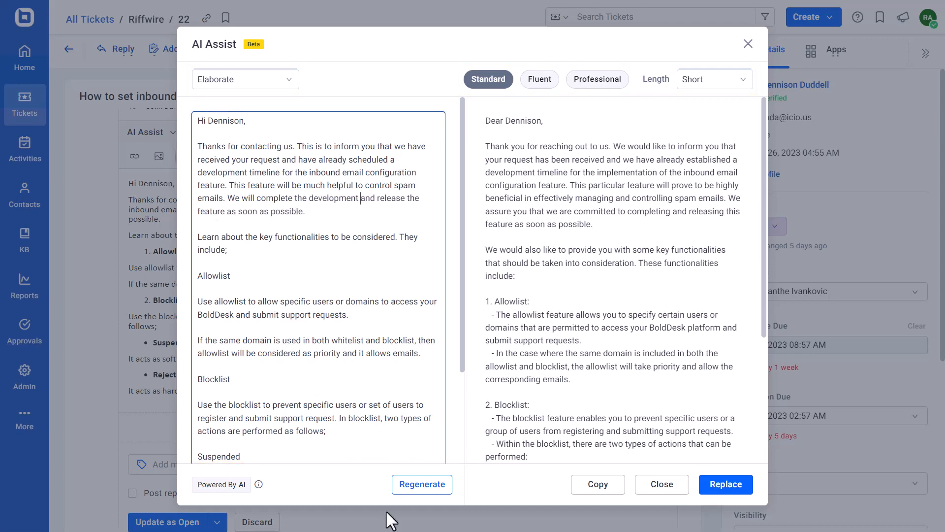
{"action": "left_click", "coordinate": [419, 485]}
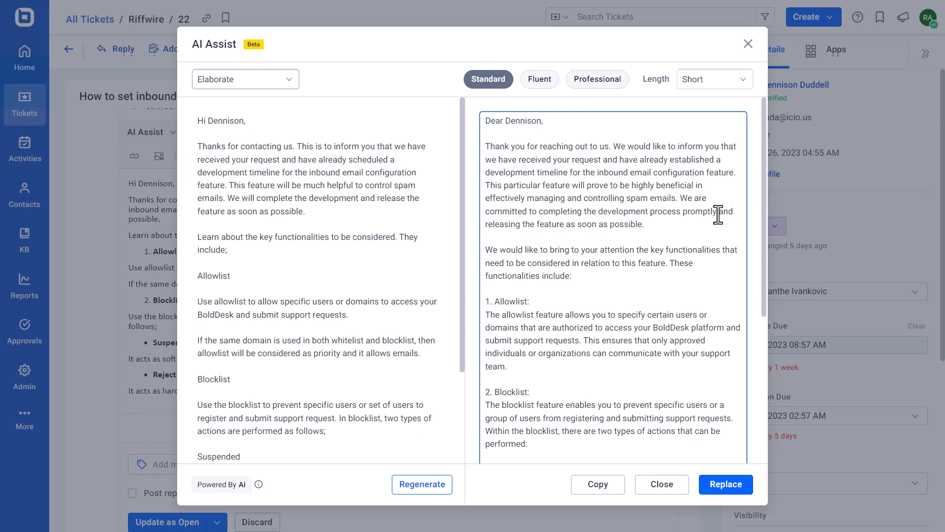
Delete the word "promptly" after "development process" in the generated reply.
{"action": "left_click", "coordinate": [719, 212]}
{"action": "key", "text": "BackSpace"}
{"action": "key", "text": "BackSpace"}
{"action": "key", "text": "BackSpace"}
{"action": "key", "text": "BackSpace"}
{"action": "key", "text": "BackSpace"}
{"action": "key", "text": "BackSpace"}
{"action": "key", "text": "BackSpace"}
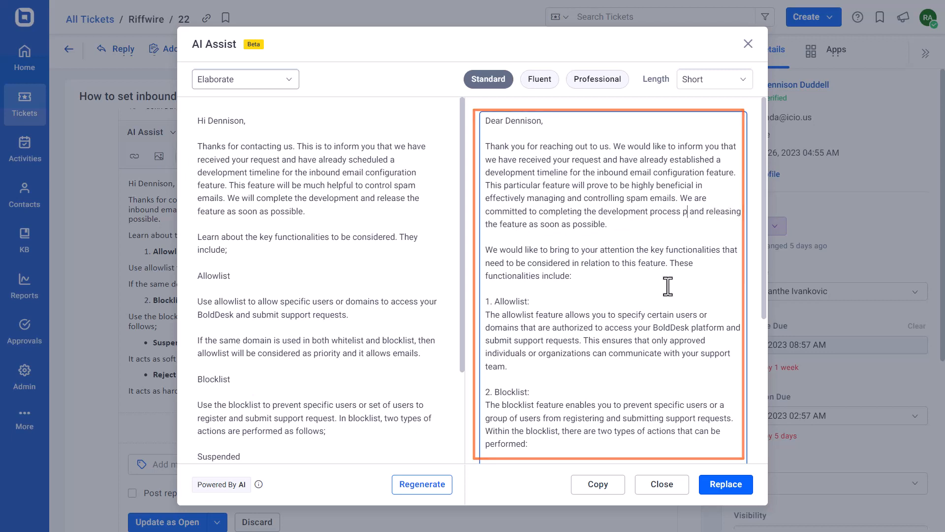
{"action": "key", "text": "BackSpace"}
Copy the generated text, replace the reply draft with it, and review the inserted reply.
{"action": "left_click", "coordinate": [595, 485]}
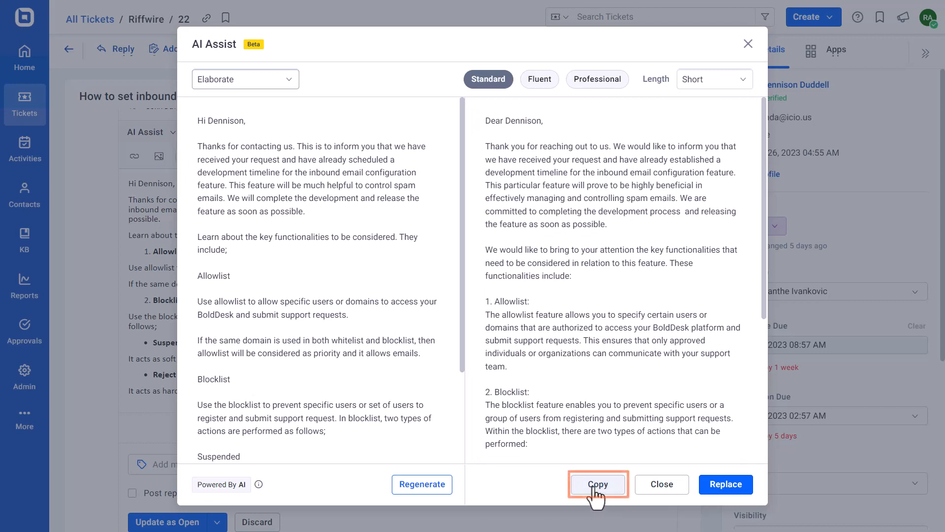
{"action": "left_click", "coordinate": [731, 497]}
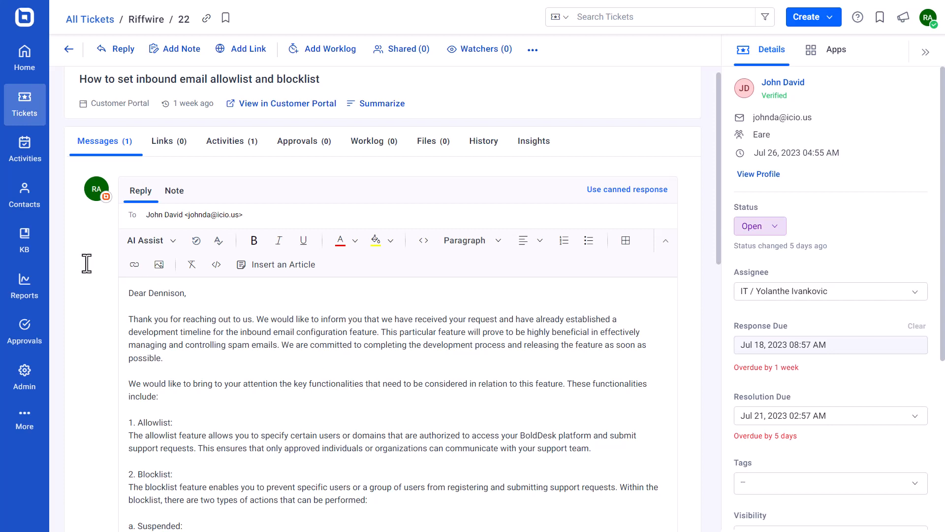
{"action": "scroll", "coordinate": [39, 249], "scroll_direction": "down", "scroll_amount": 3}
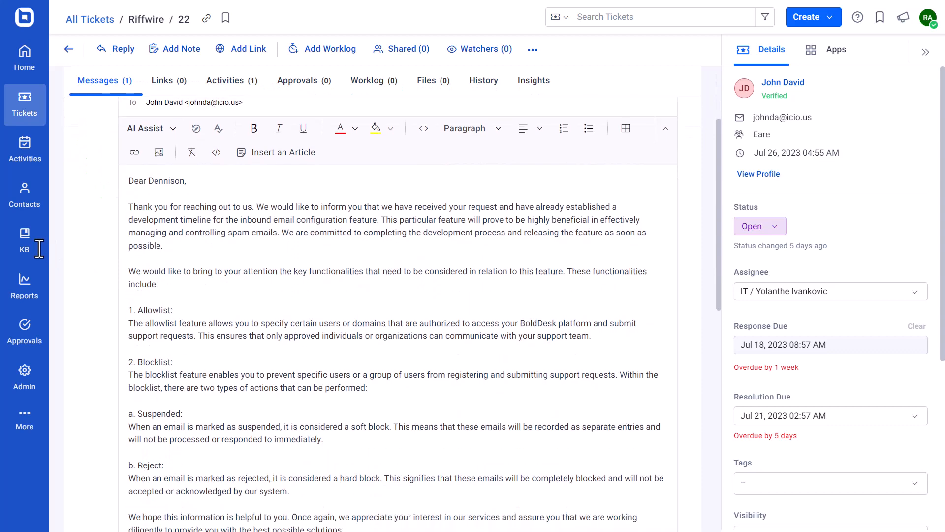
Open the email allowlist and blocklist article in the knowledge base and generate an AI summary of it.
{"action": "left_click", "coordinate": [42, 245]}
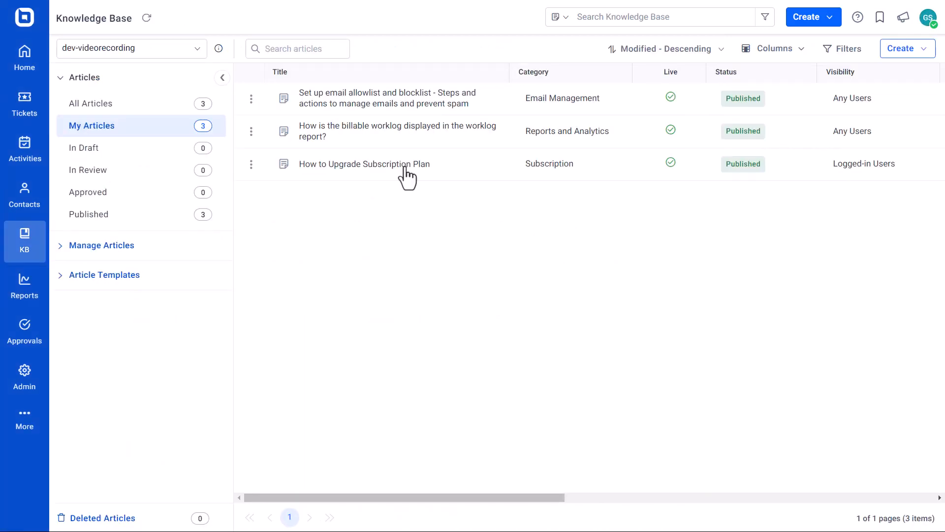
{"action": "left_click", "coordinate": [408, 113]}
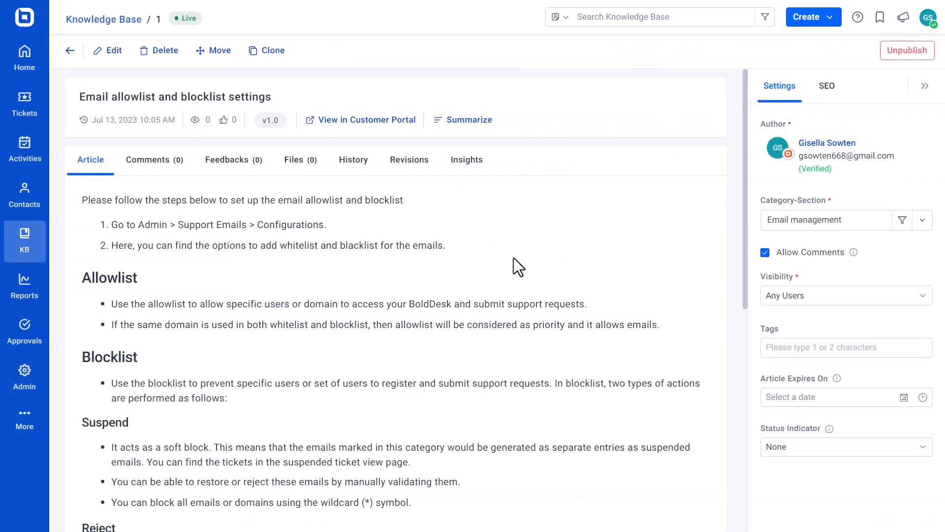
{"action": "left_click", "coordinate": [461, 123]}
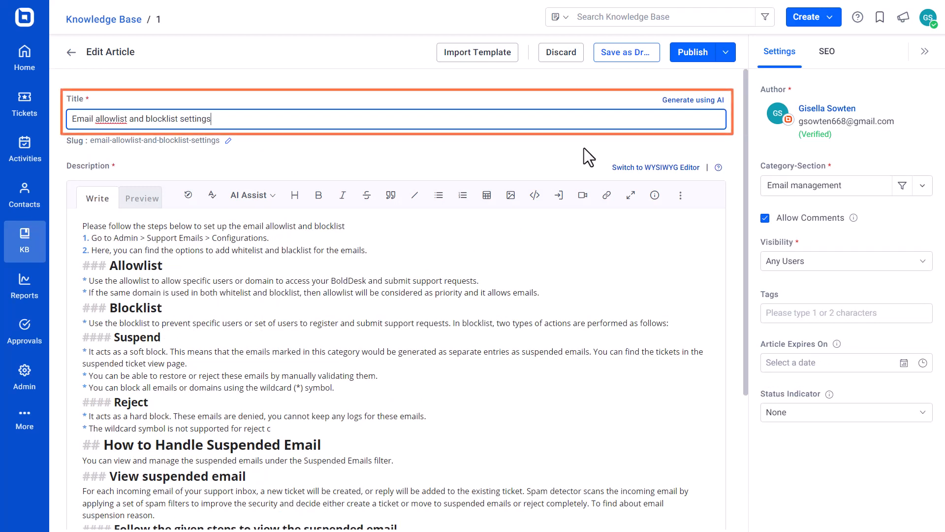
Generate the article's title and its SEO meta description using AI.
{"action": "left_click", "coordinate": [692, 101]}
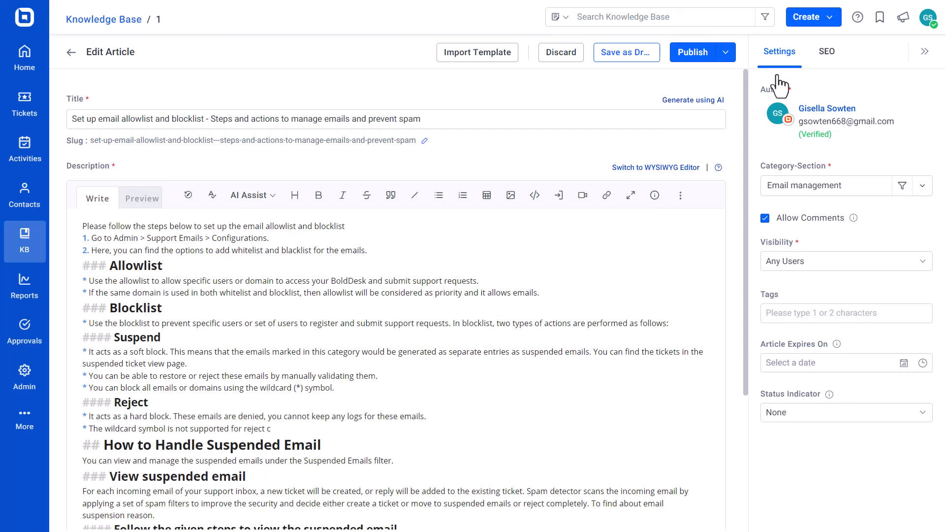
{"action": "left_click", "coordinate": [826, 52]}
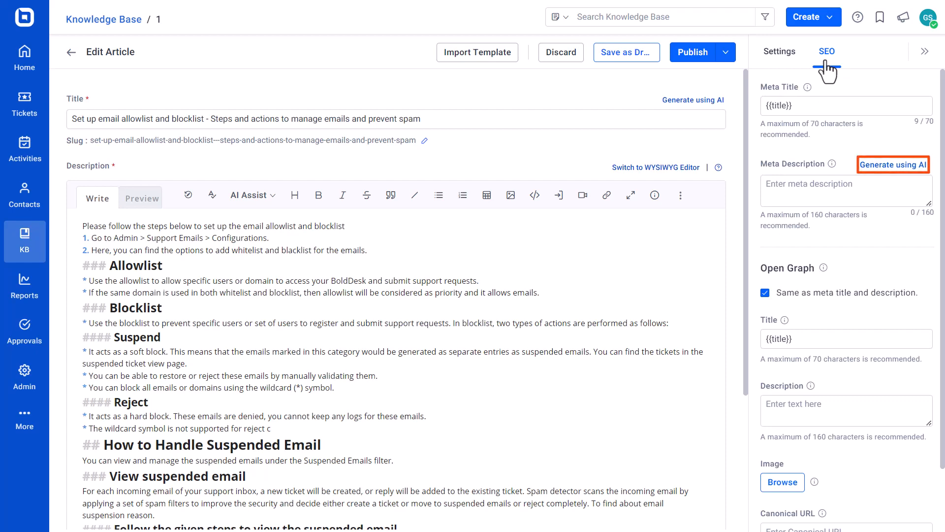
{"action": "left_click", "coordinate": [891, 166]}
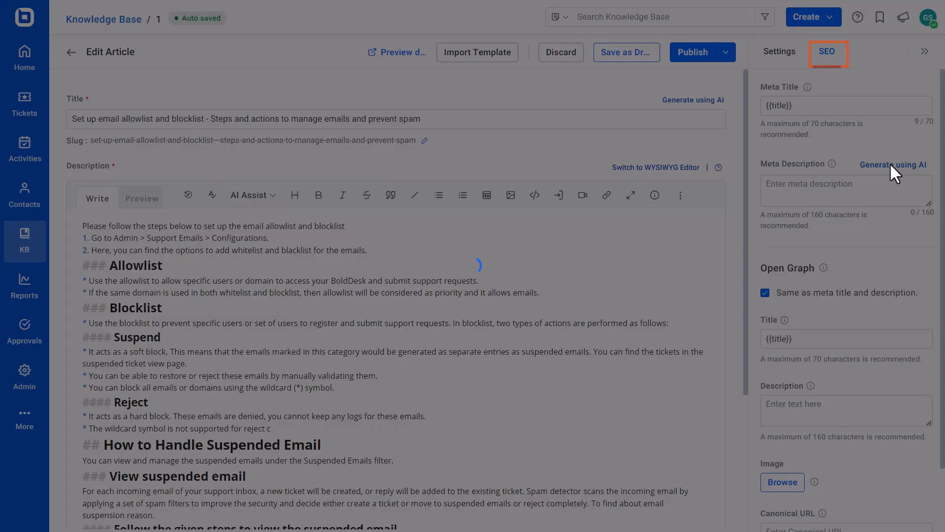